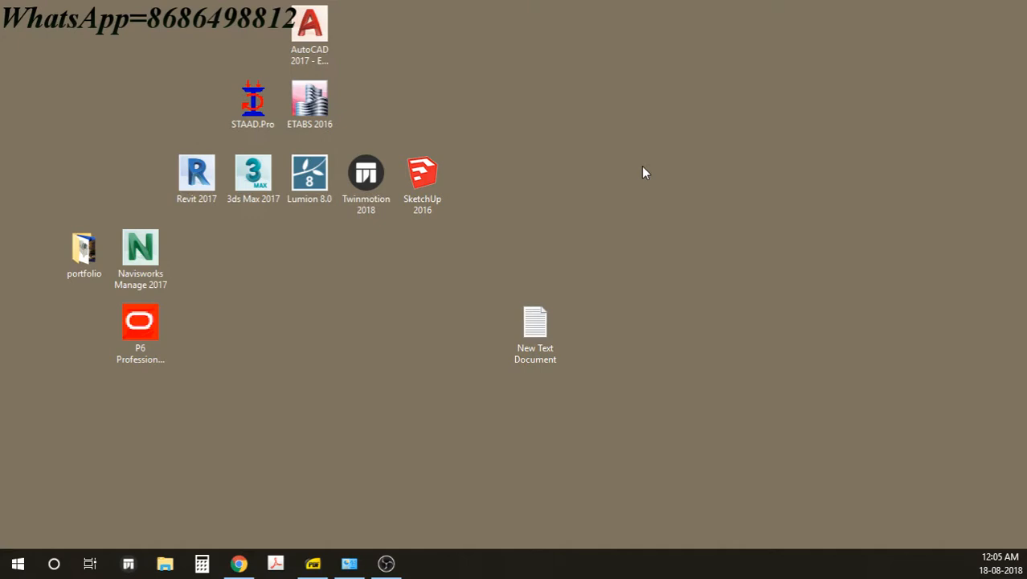
Open File Explorer at This PC
right_drag(643, 172, 680, 133)
click(699, 179)
key(super+e)
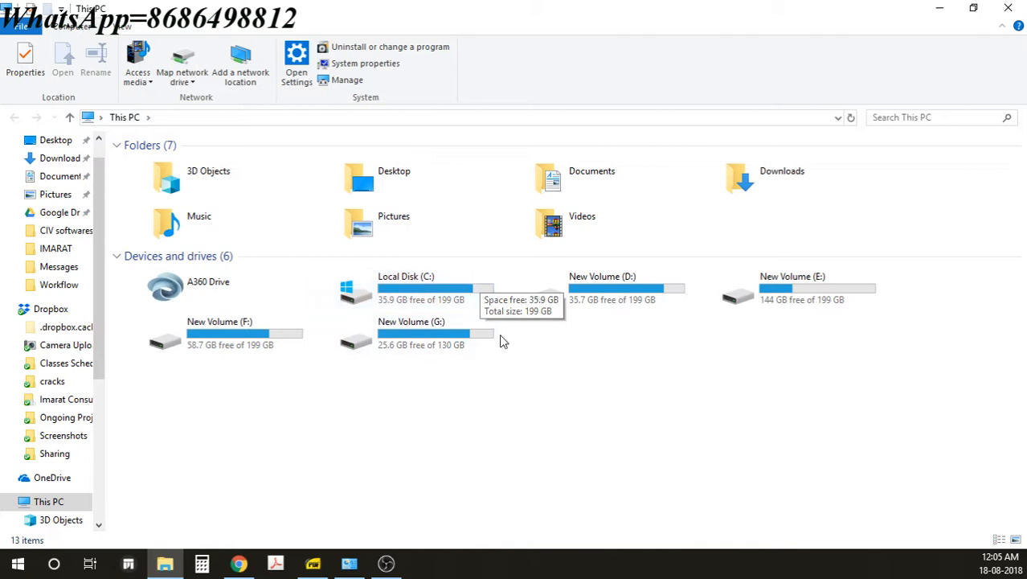
right_click(566, 379)
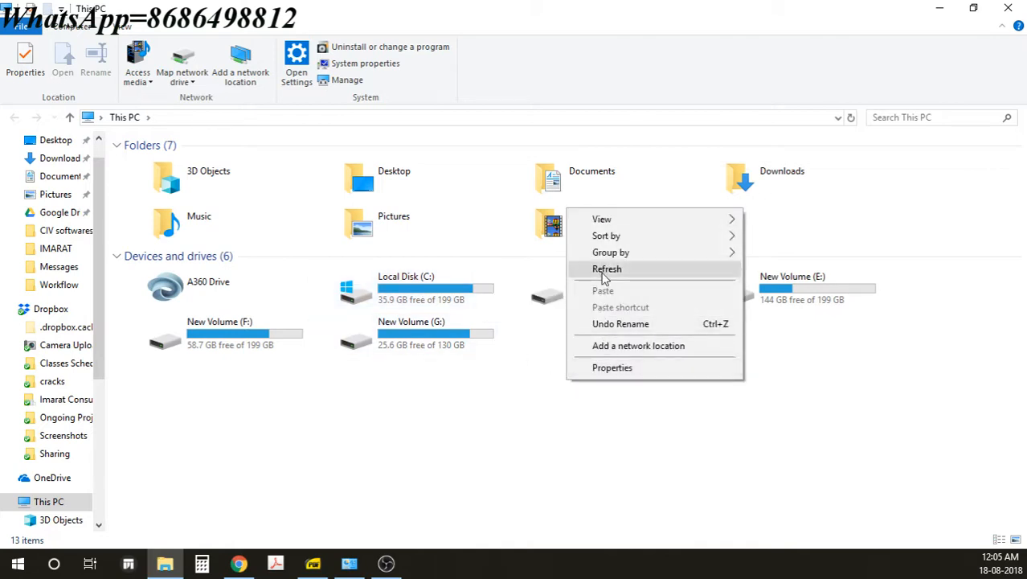
click(605, 270)
drag(591, 349, 559, 392)
right_click(571, 362)
click(629, 423)
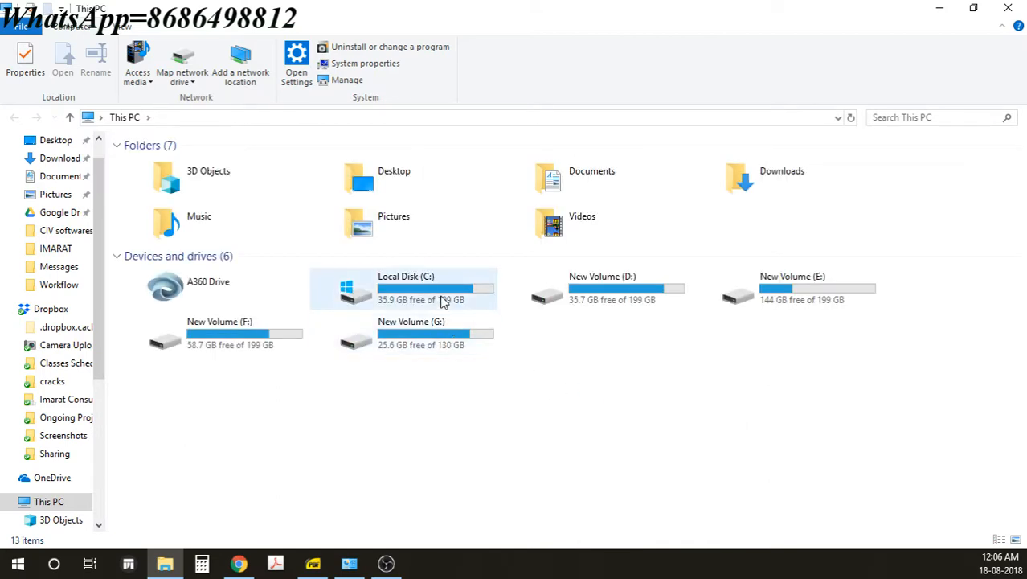
right_click(563, 344)
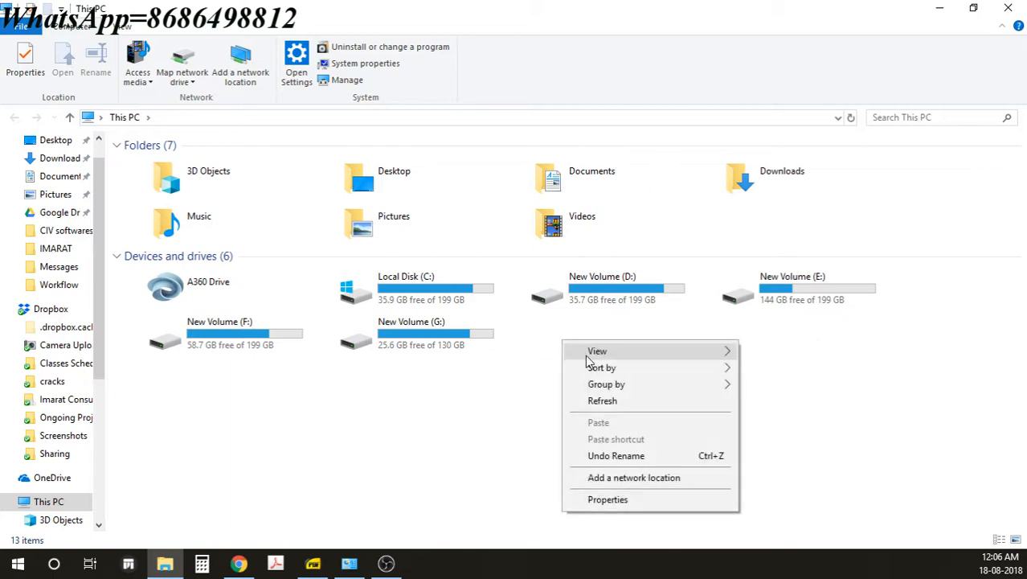
click(603, 402)
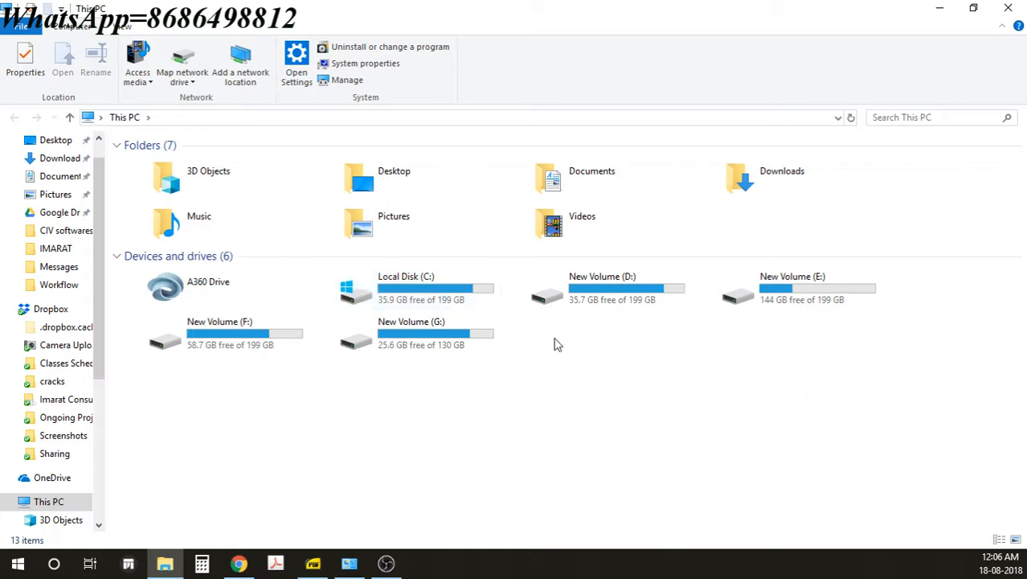
right_click(607, 368)
click(650, 422)
Go into Local Disk (C:), check that hidden items are set to show, and open the ProgramData folder
double_click(430, 295)
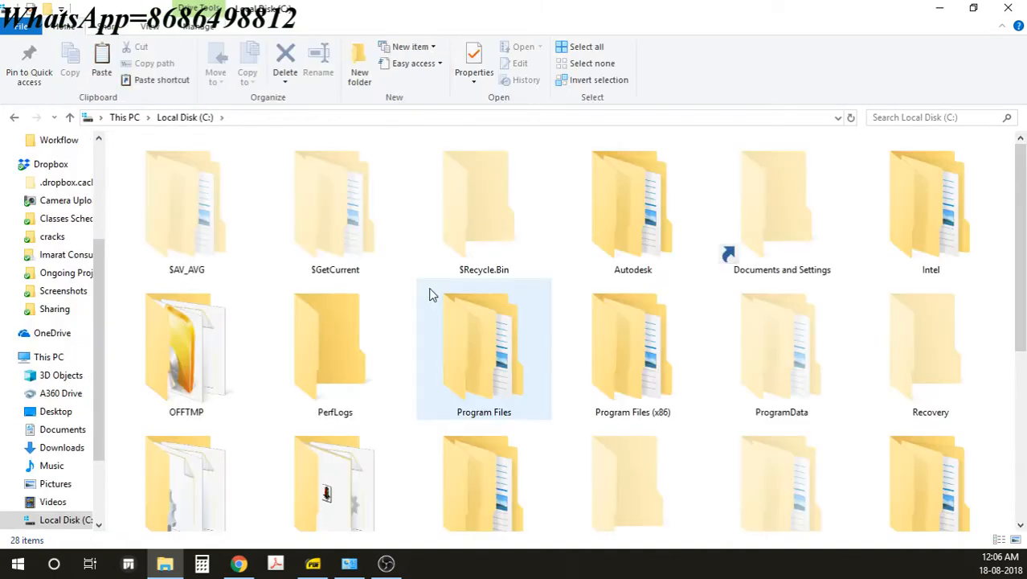
click(664, 334)
click(759, 399)
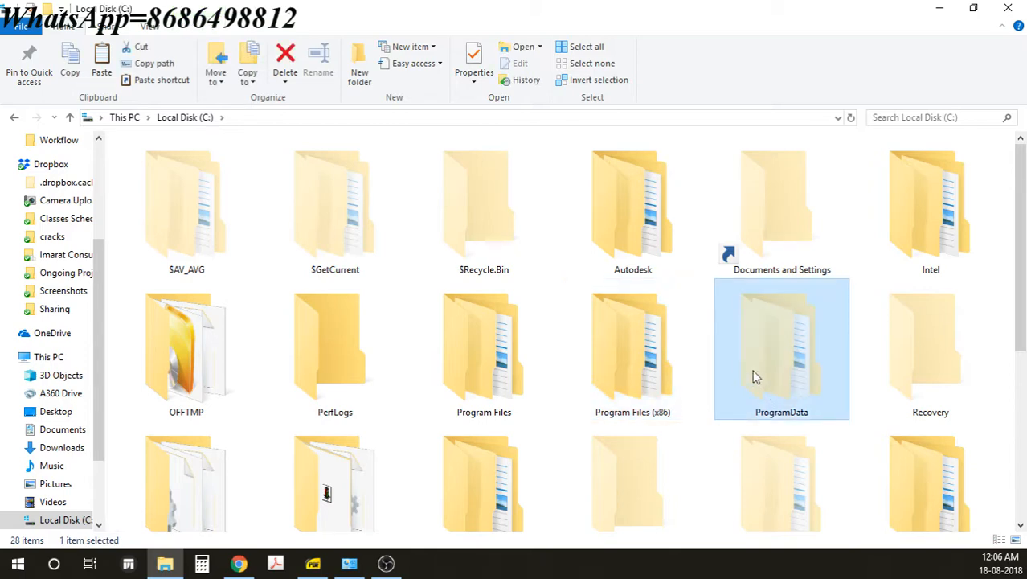
click(146, 27)
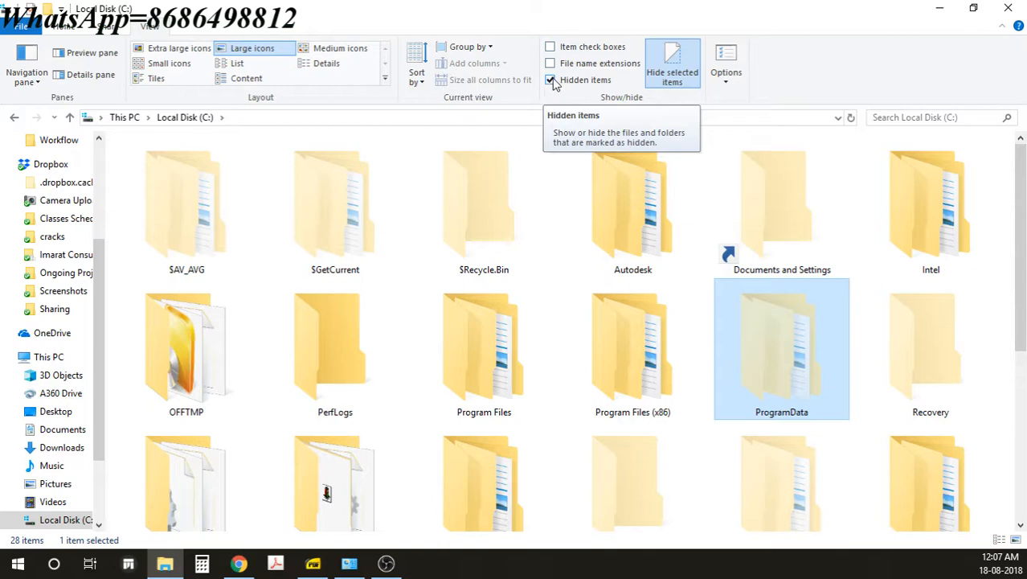
double_click(780, 349)
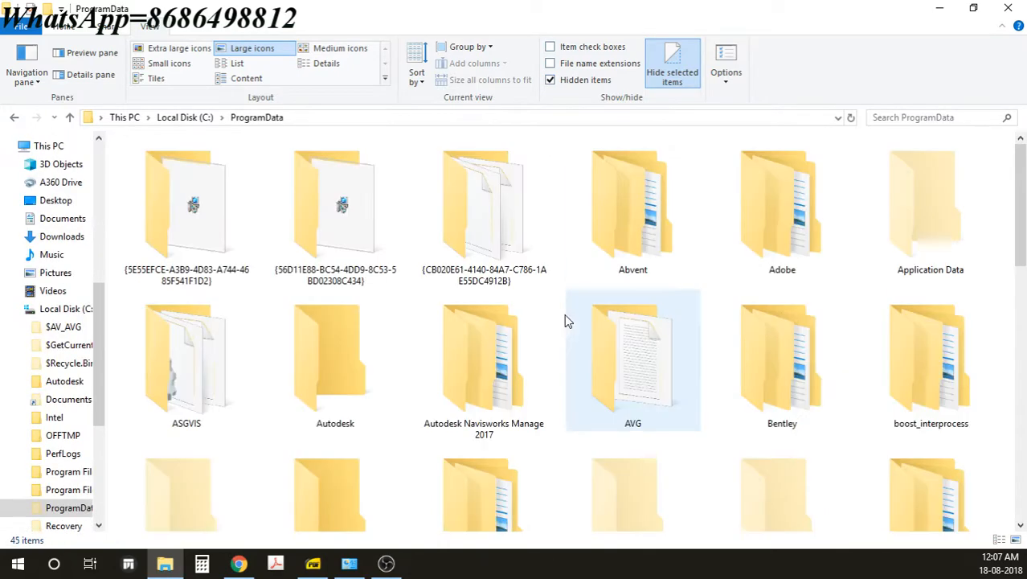
Open the Autodesk folder inside ProgramData and go into its RVT 2017 folder
click(511, 348)
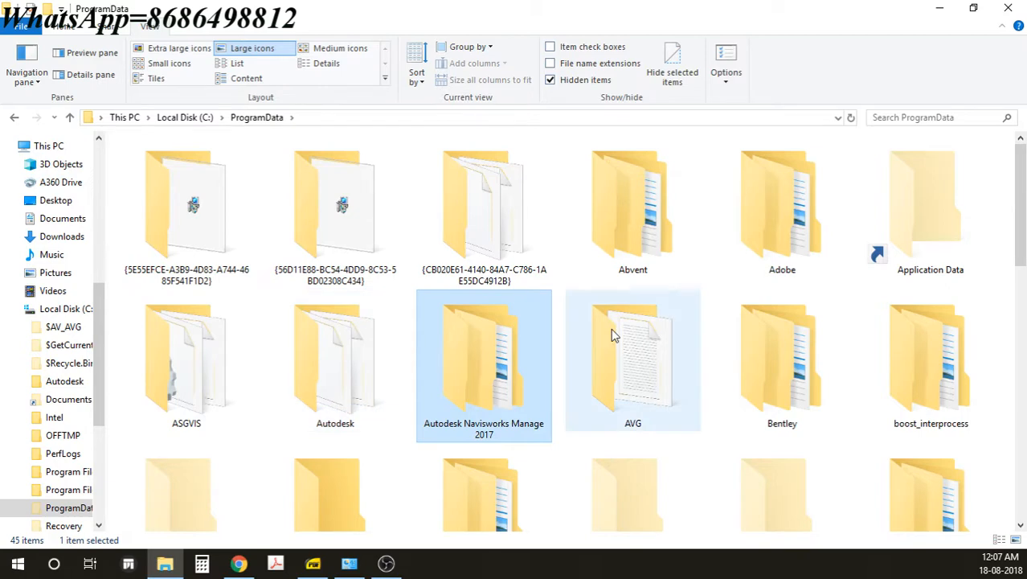
double_click(322, 361)
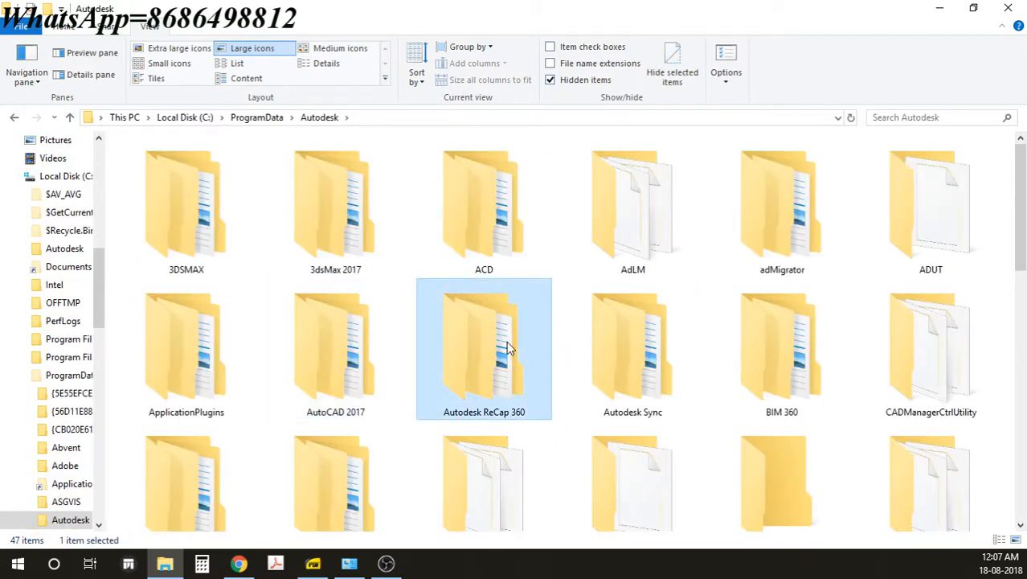
text(revit)
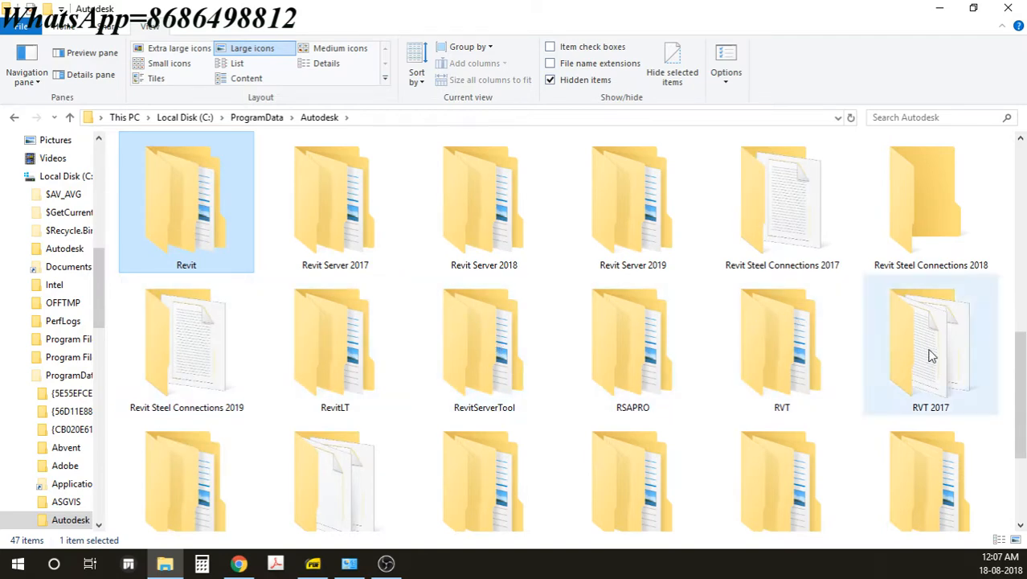
drag(1022, 374, 1023, 399)
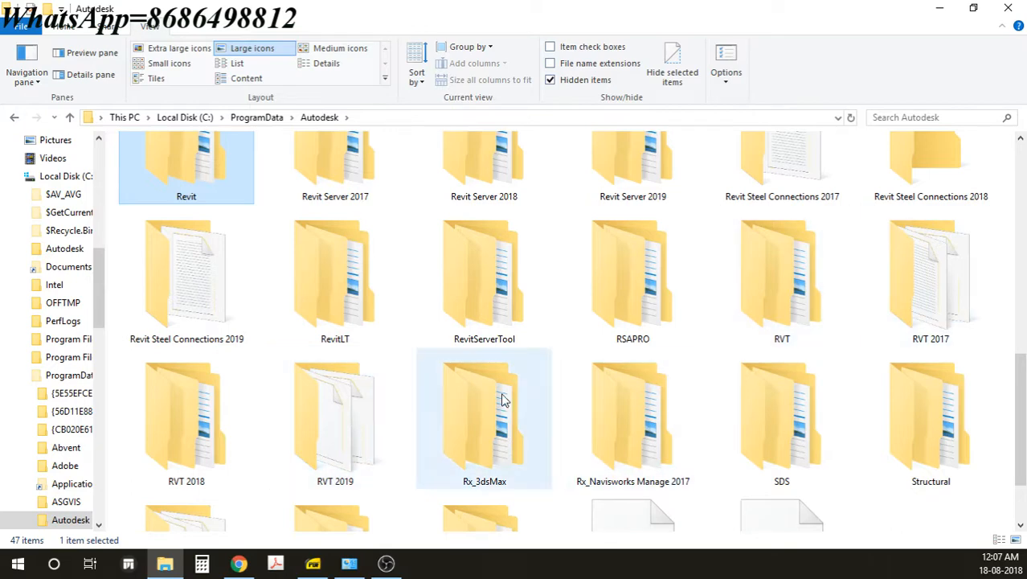
double_click(939, 300)
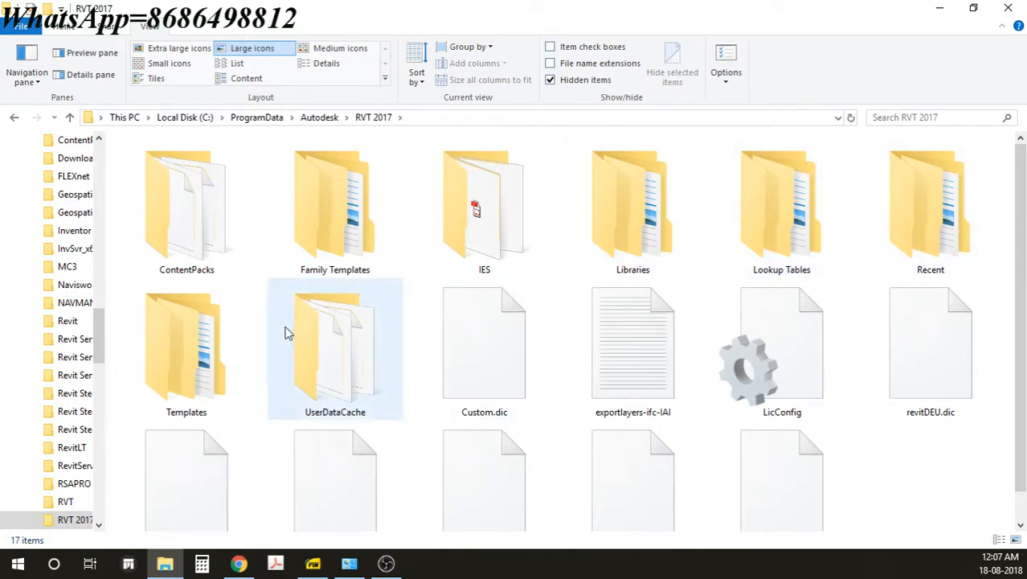
Look into the India library under RVT 2017's Libraries folder, then return to the Autodesk folder
double_click(628, 210)
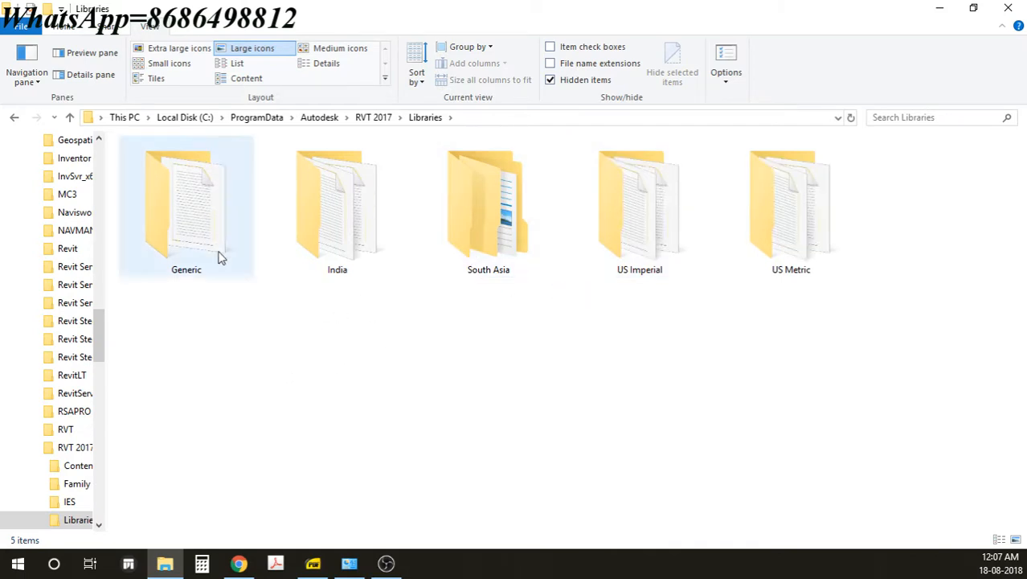
double_click(347, 216)
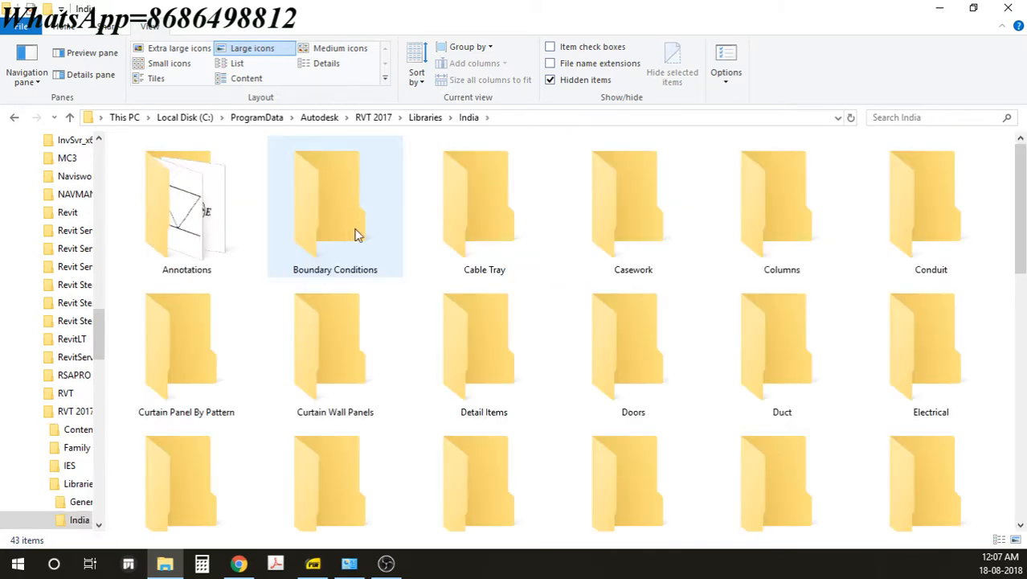
click(70, 118)
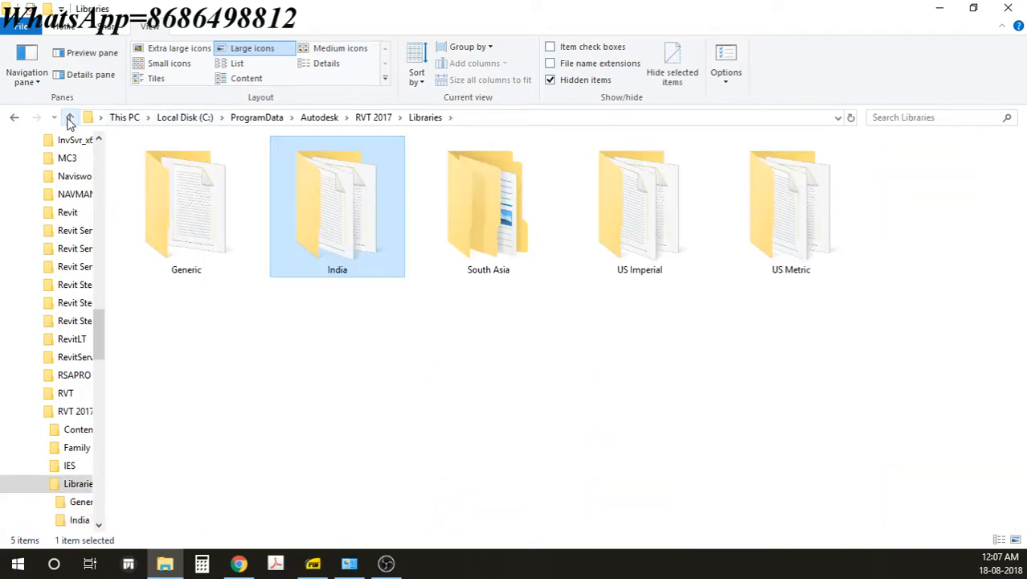
click(70, 118)
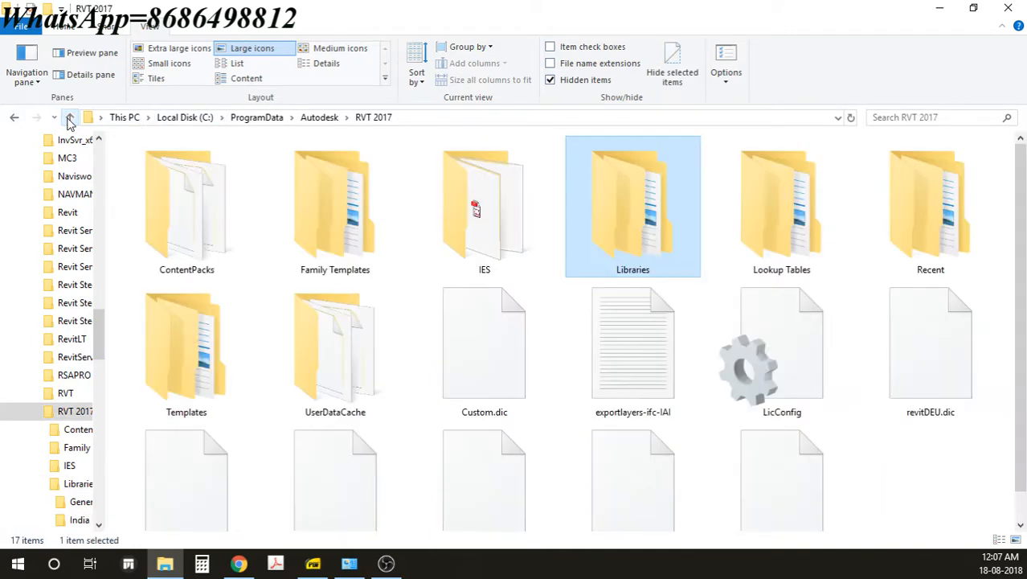
click(70, 118)
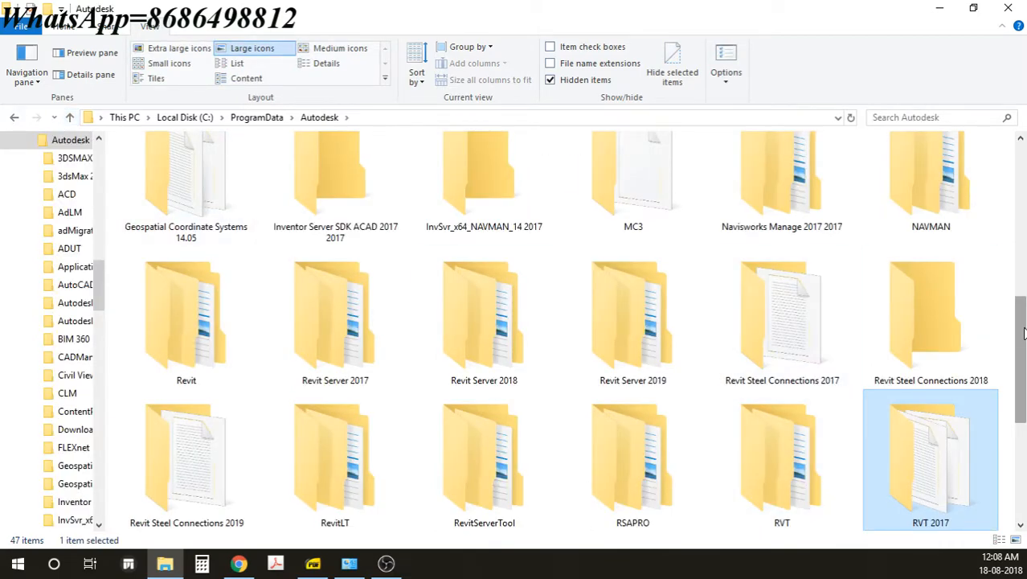
Examine the contents of the Generic folder in the RVT 2018 Libraries folder
scroll(1023, 383, down, 3)
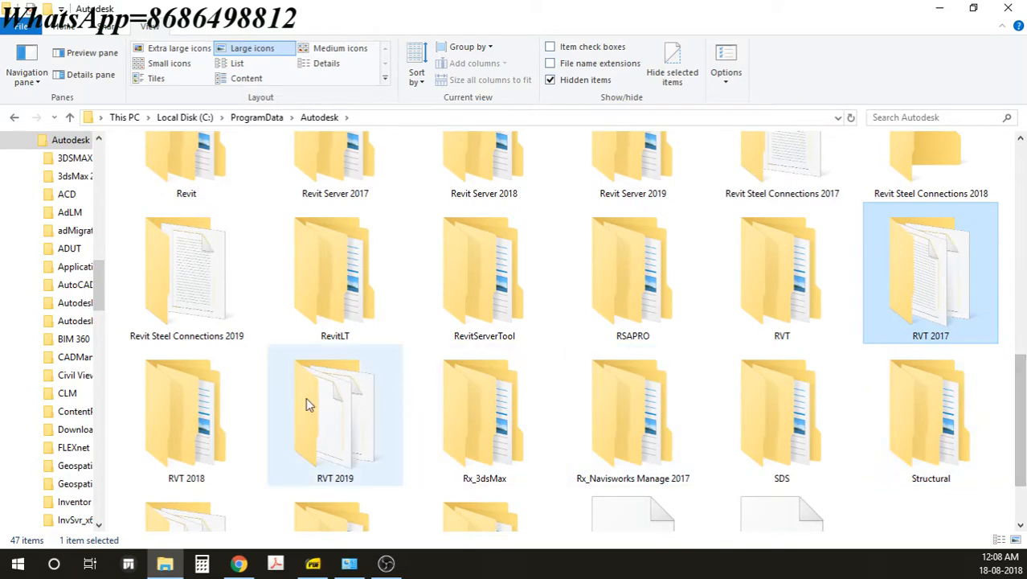
double_click(229, 413)
double_click(321, 229)
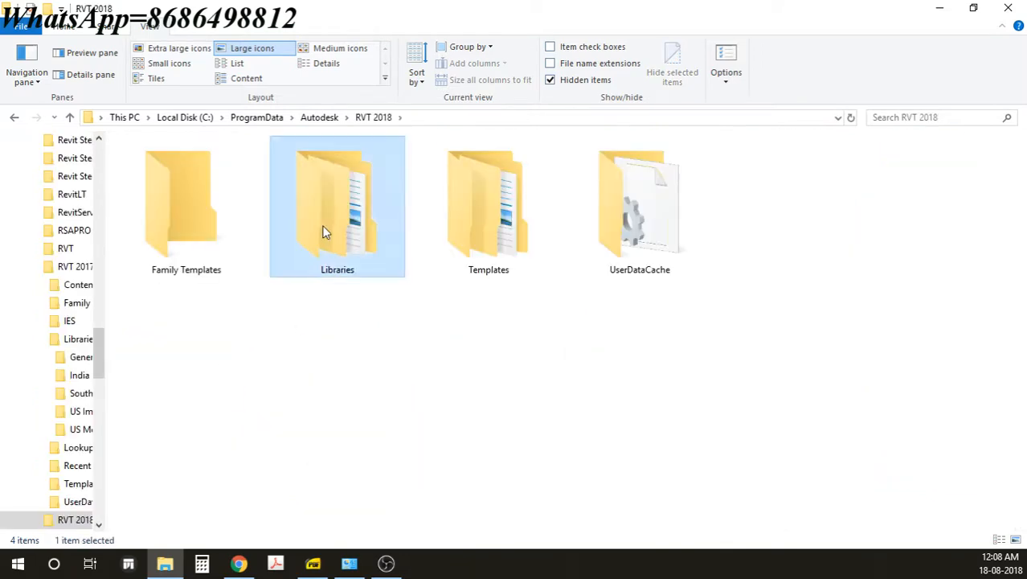
double_click(210, 225)
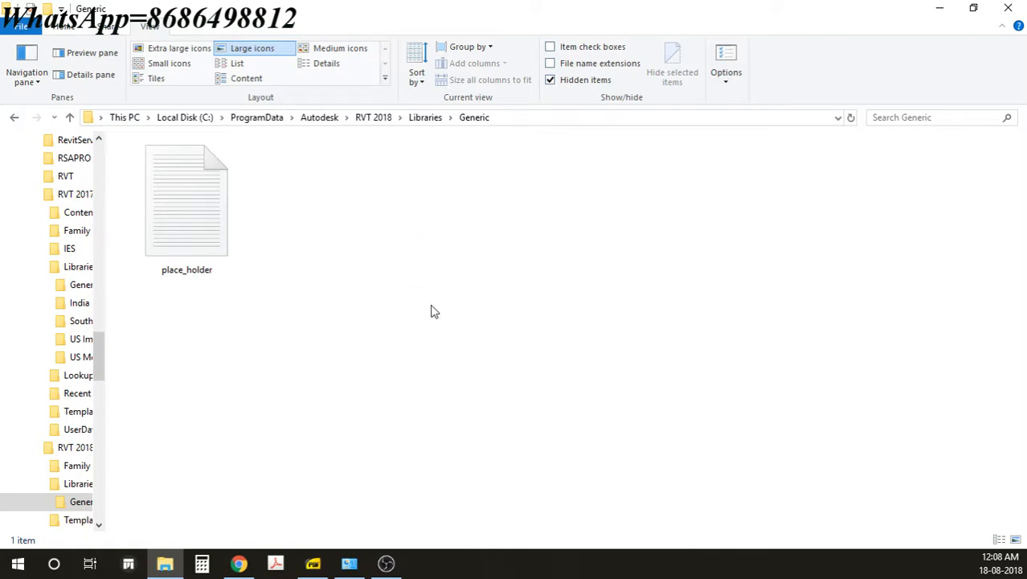
drag(464, 236, 401, 280)
Switch to Programs and Features and review the Add or Remove Features content packs of Autodesk Revit Content Libraries 2017 down to India
key(alt+Tab)
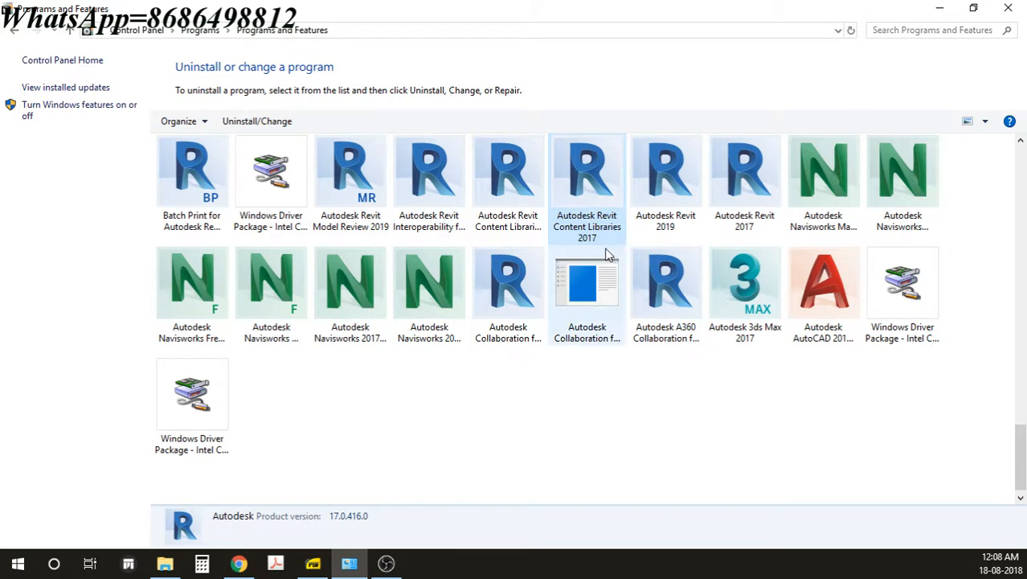
right_click(594, 184)
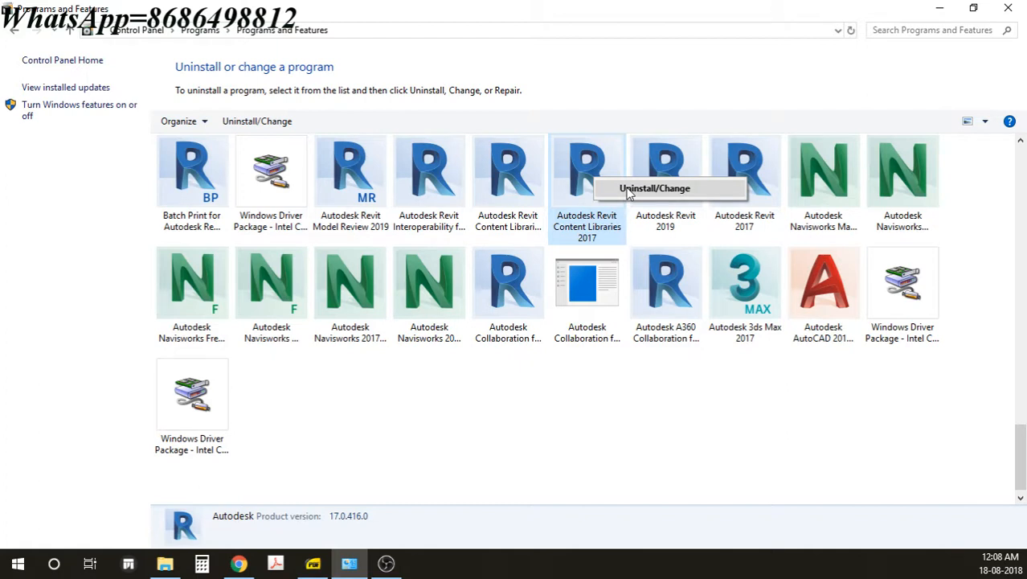
click(630, 191)
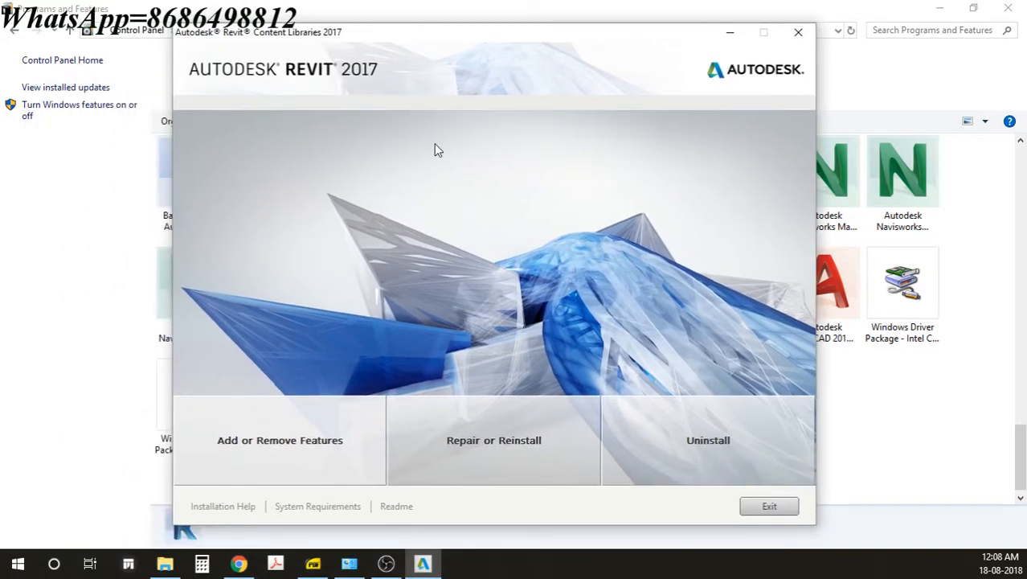
click(301, 442)
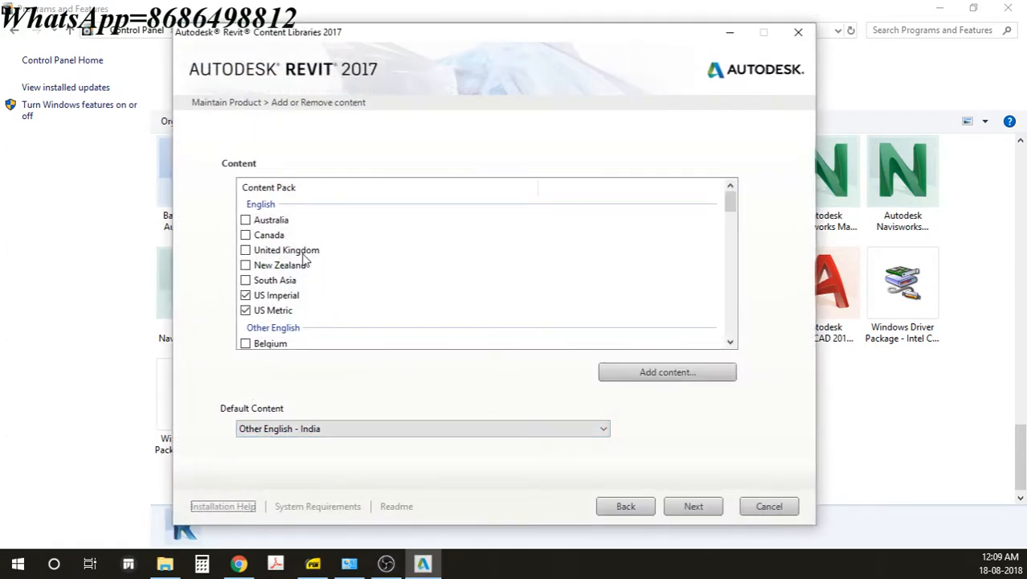
click(245, 310)
mouse_move(727, 210)
mouse_down()
mouse_move(731, 281)
mouse_move(730, 214)
mouse_up()
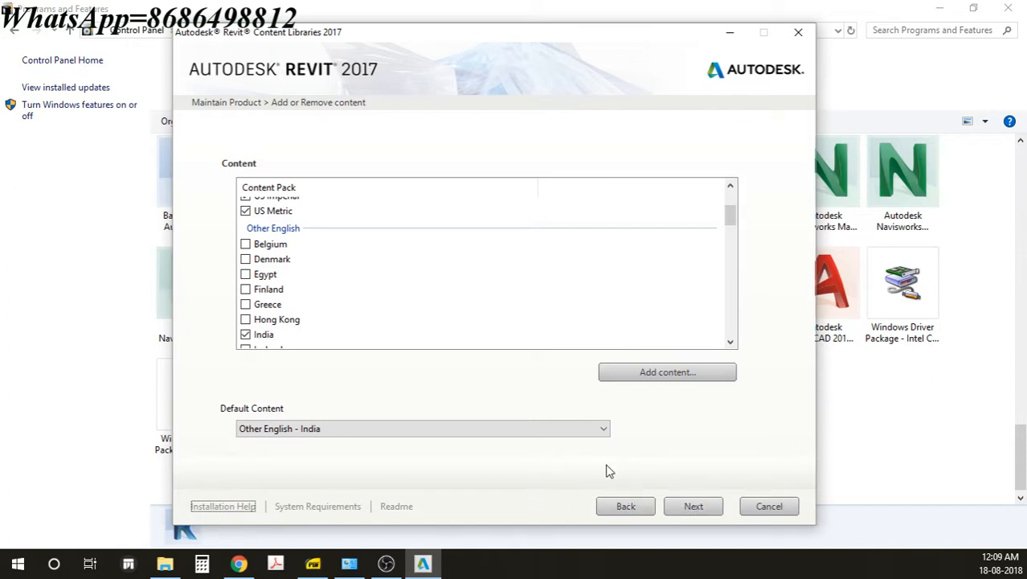
Switch back to File Explorer and return to the Autodesk folder in ProgramData
mouse_move(167, 563)
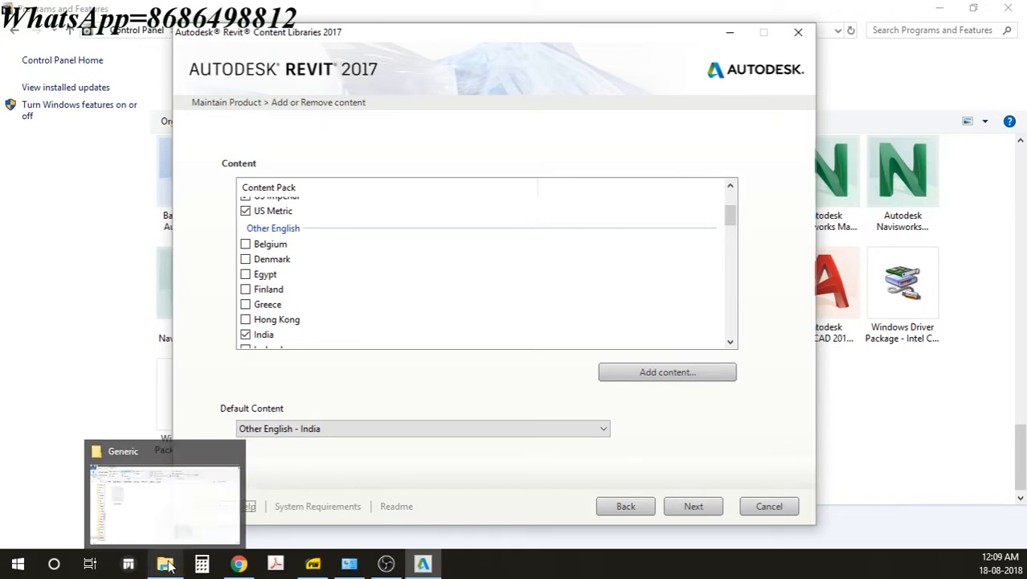
click(167, 517)
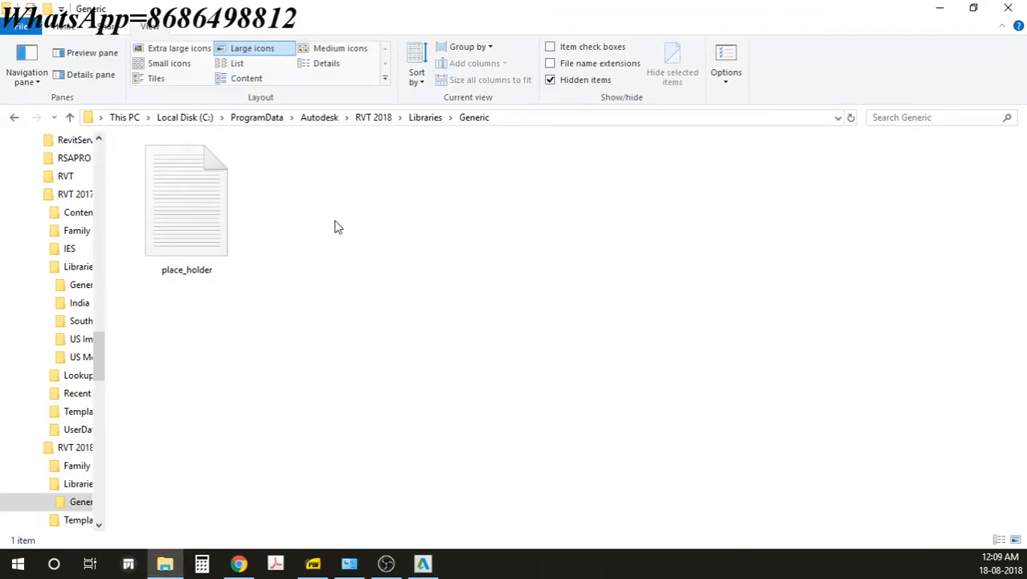
click(320, 119)
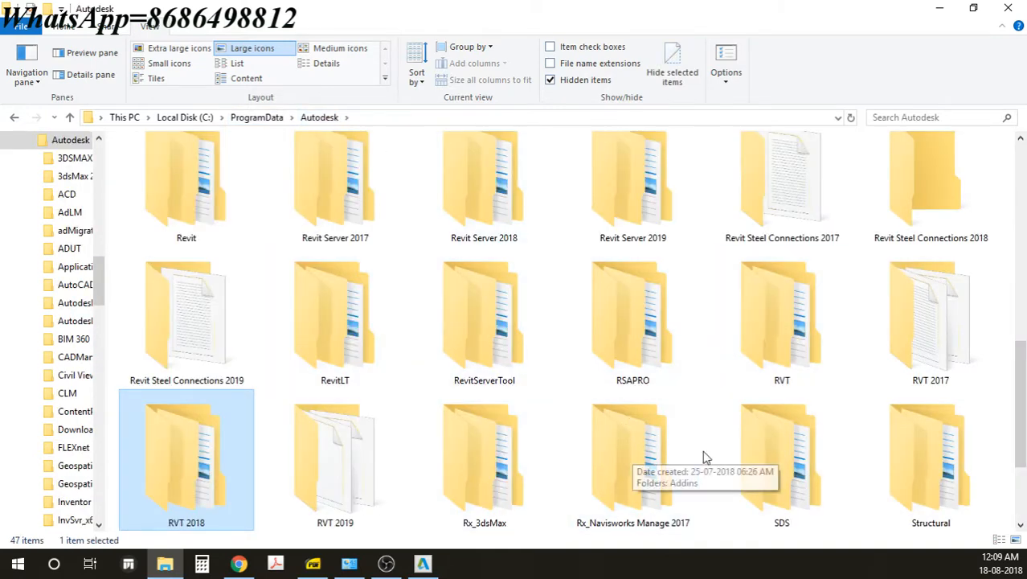
click(890, 438)
click(784, 451)
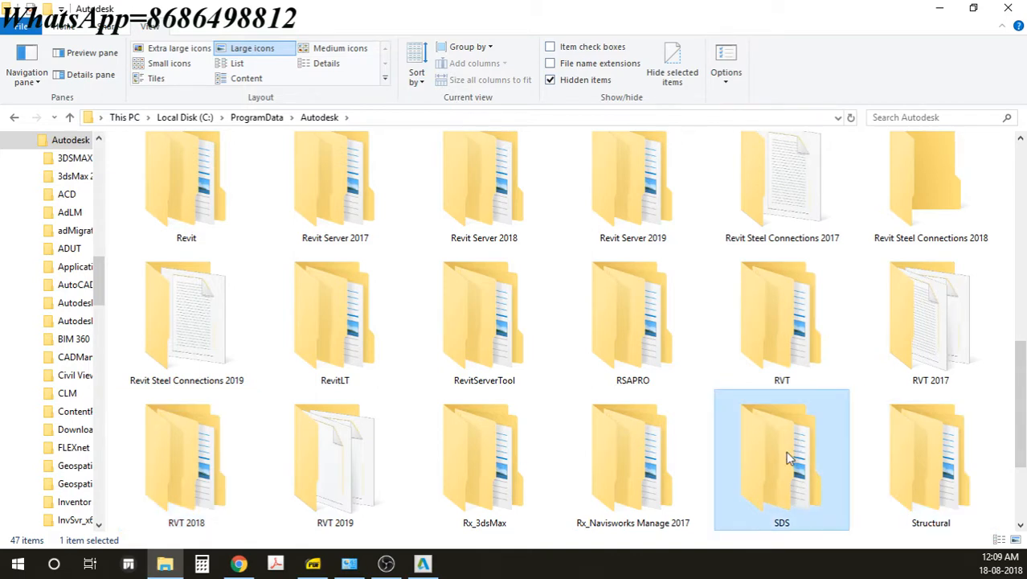
click(672, 463)
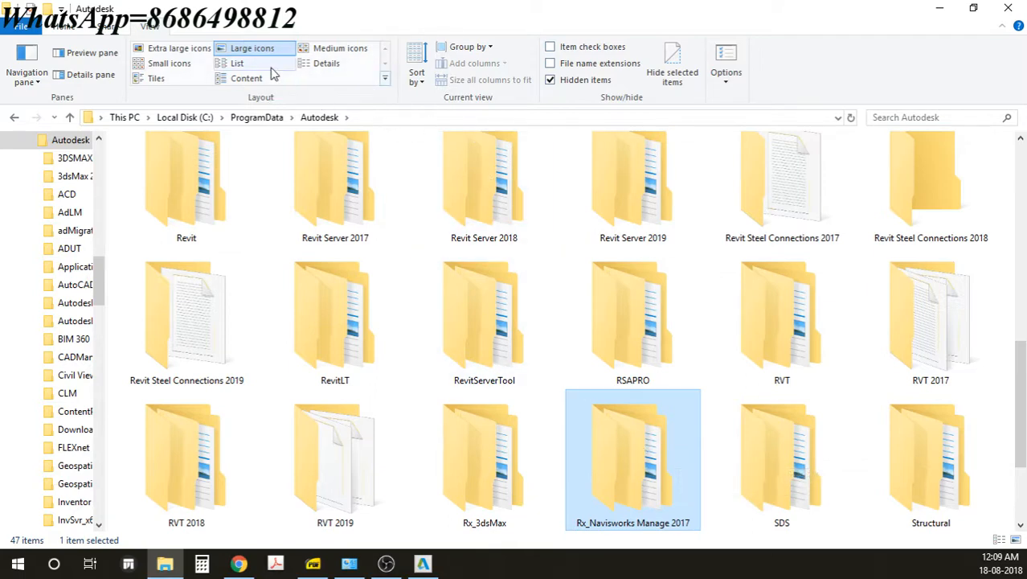
click(326, 63)
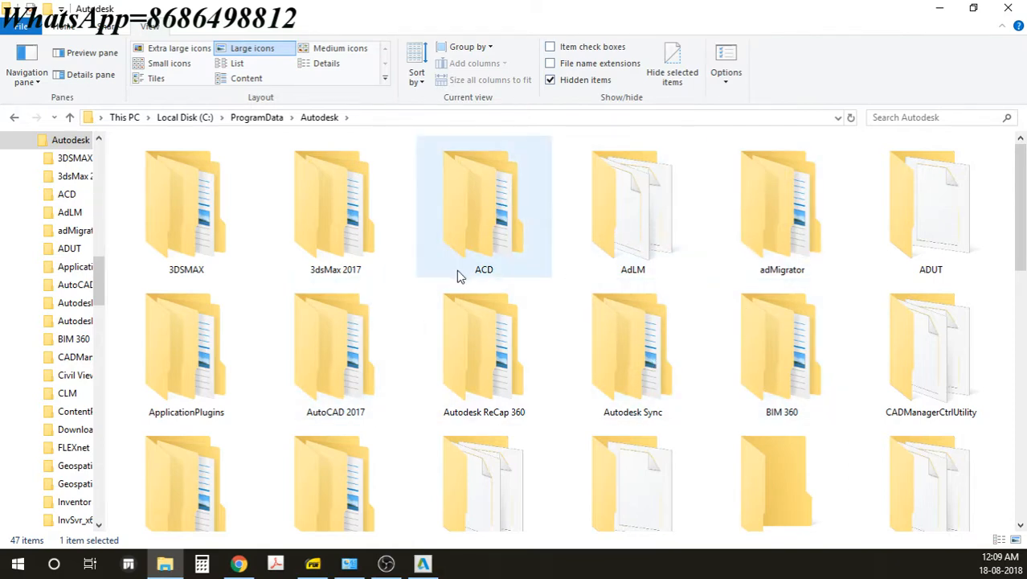
mouse_move(458, 273)
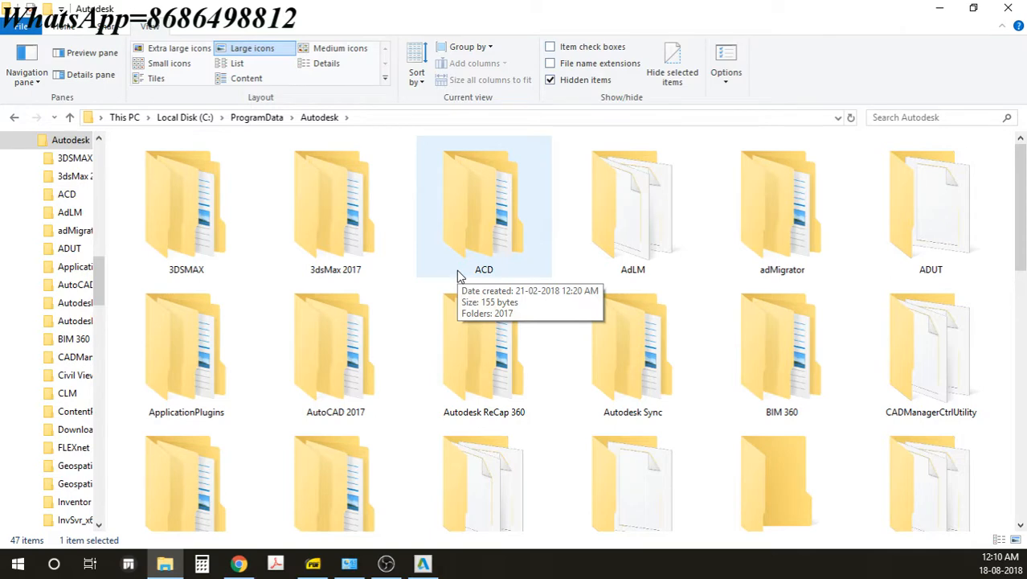